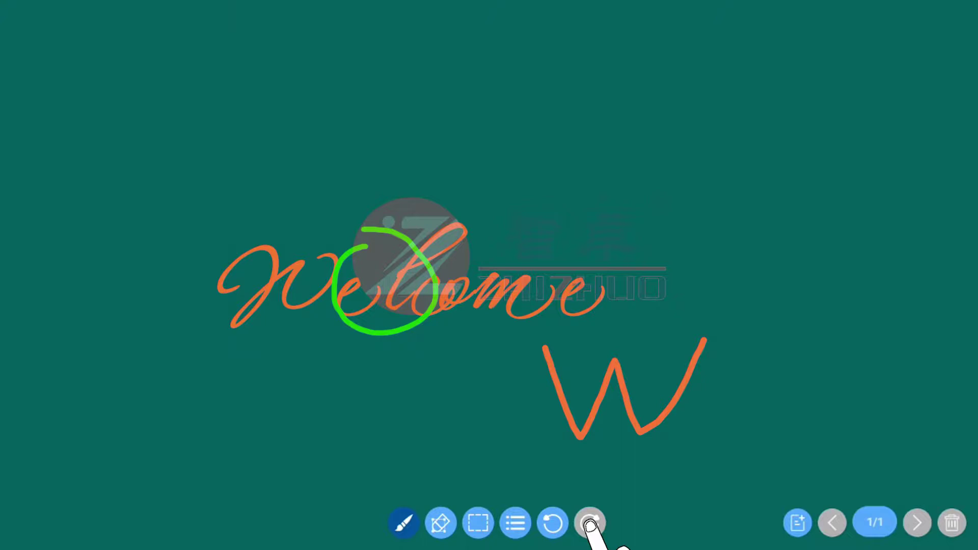
- Add a blank second page, flip back to the Welcome page, then return to page two
click(801, 525)
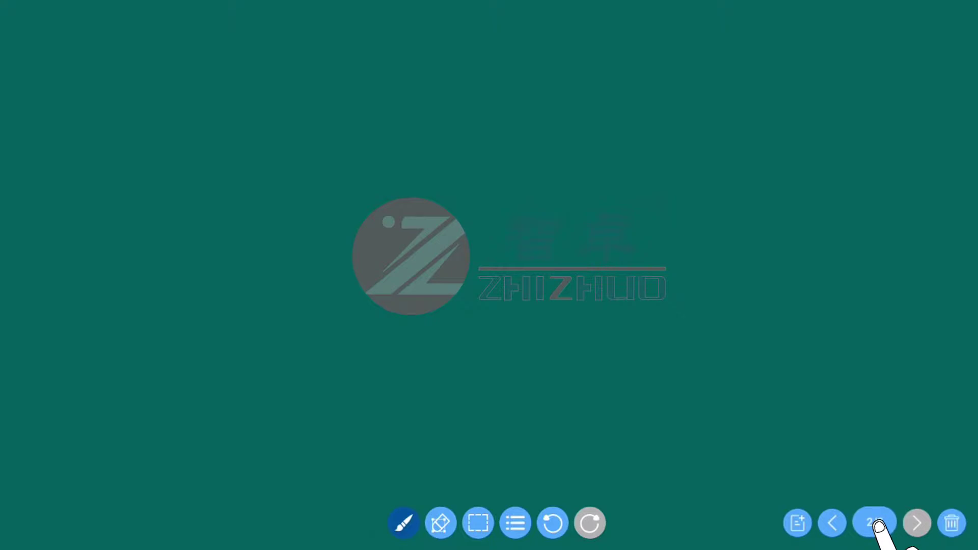
click(880, 470)
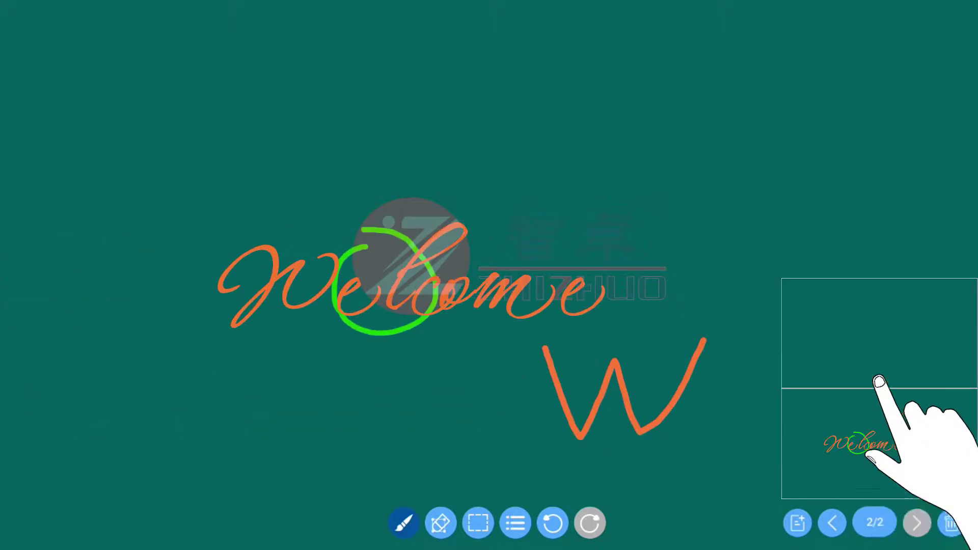
click(879, 337)
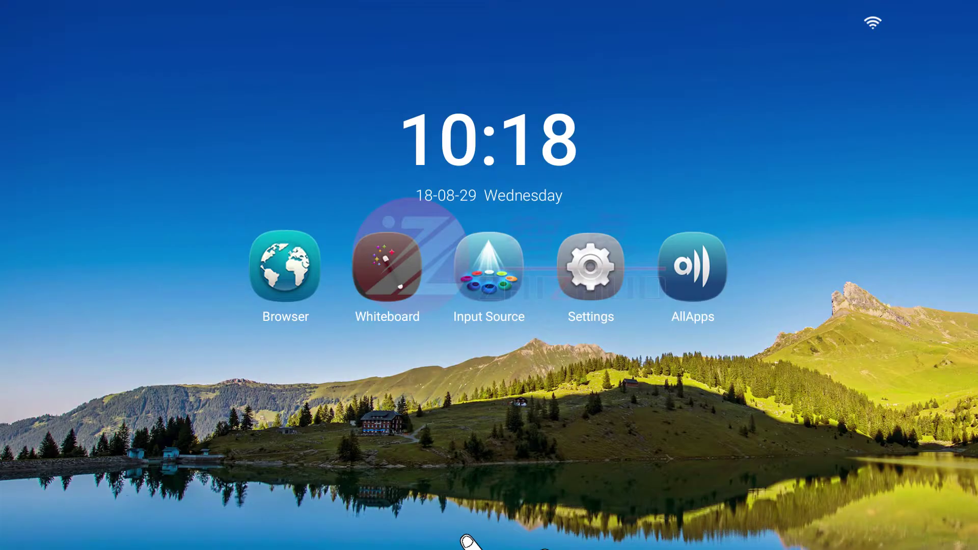
- Switch the input source from the quick menu's Input carousel to Built-in PC
drag(465, 528, 466, 483)
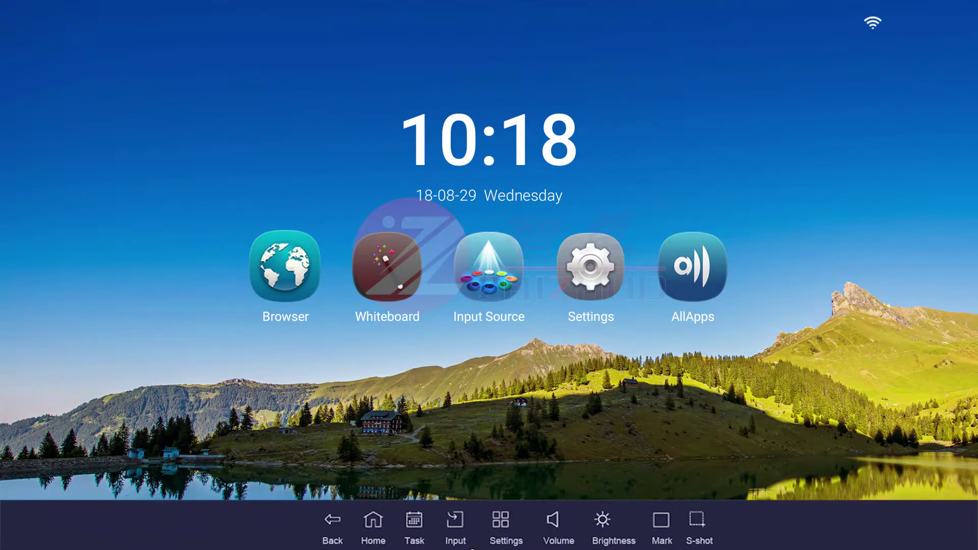
click(455, 528)
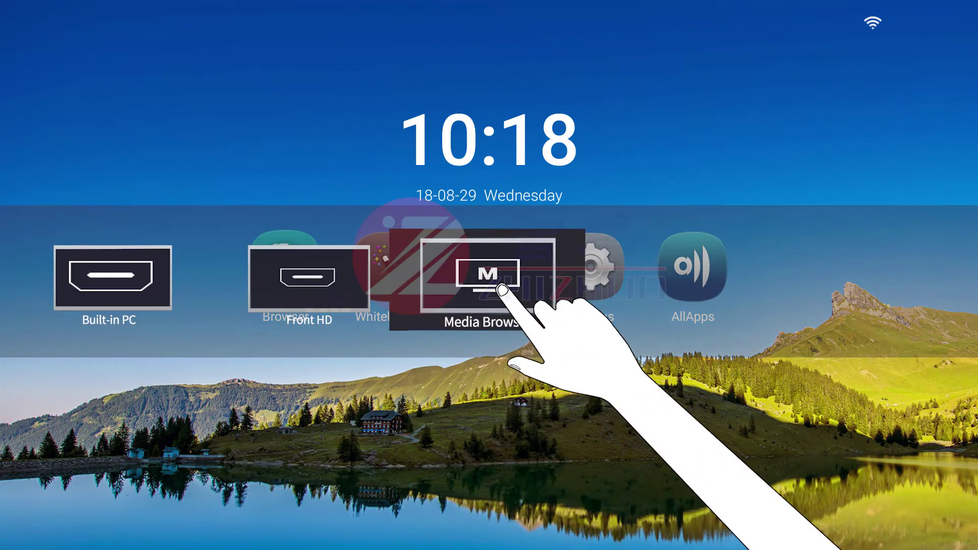
click(317, 273)
click(295, 279)
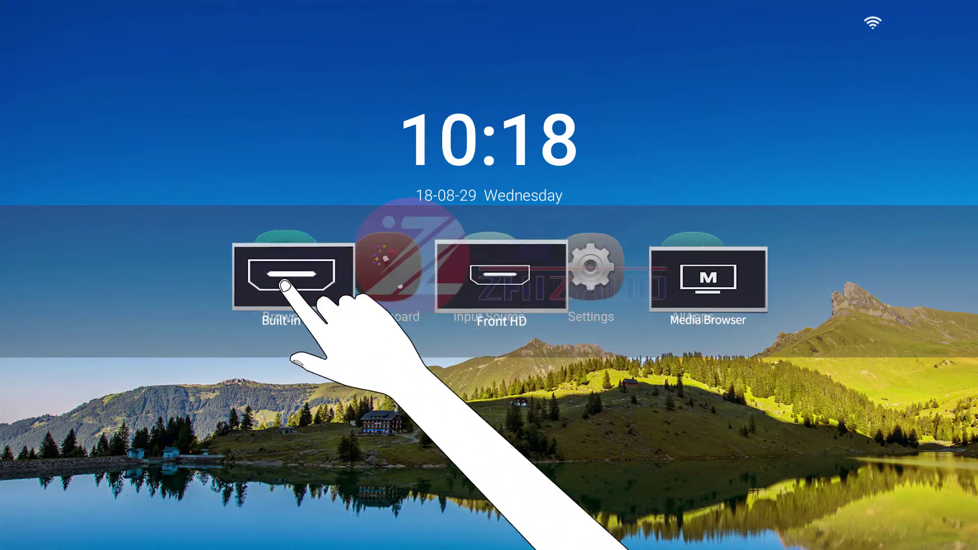
click(489, 286)
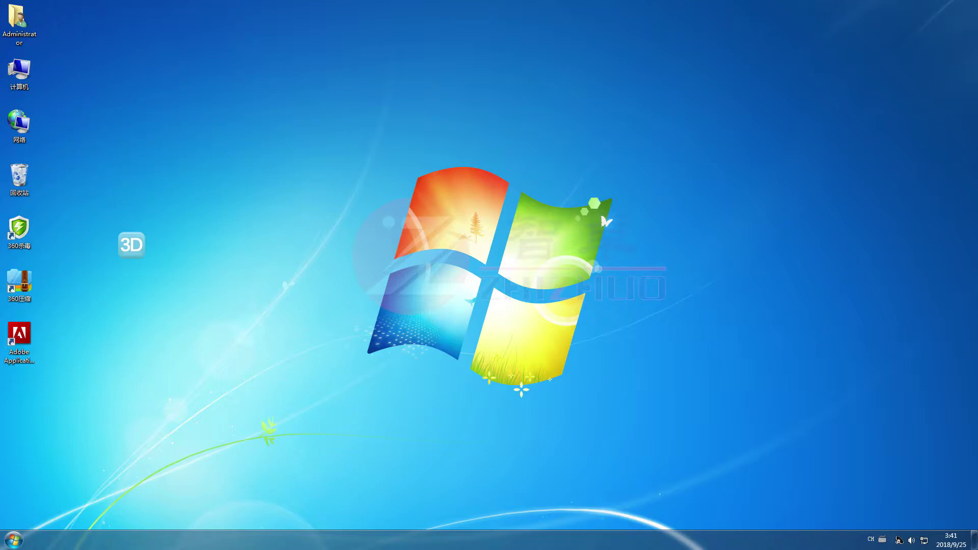
- Launch the 3D program on the PC and orbit around the Cinema 4D city scene
double_click(132, 244)
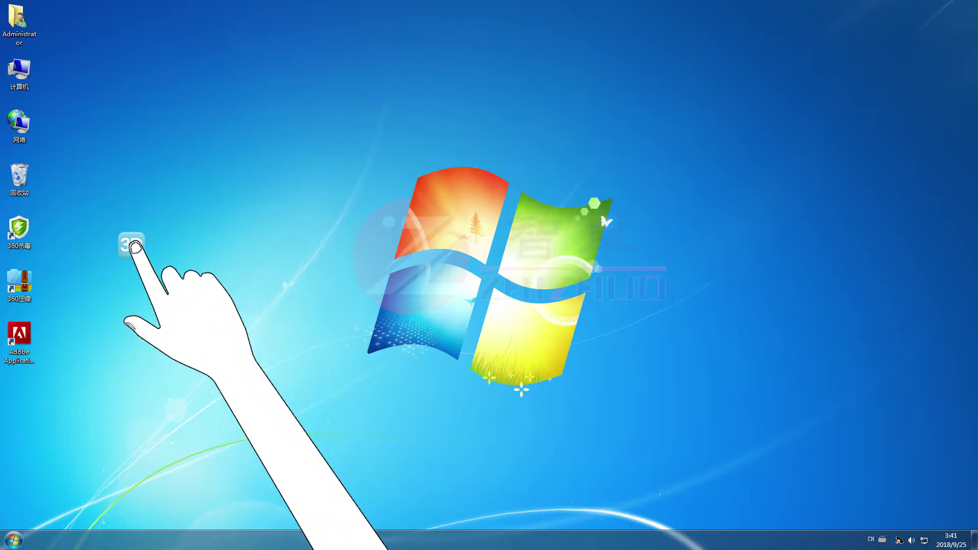
mouse_move(299, 344)
alt+mouse_down()
mouse_move(440, 339)
mouse_move(420, 351)
mouse_move(279, 344)
alt+mouse_up()
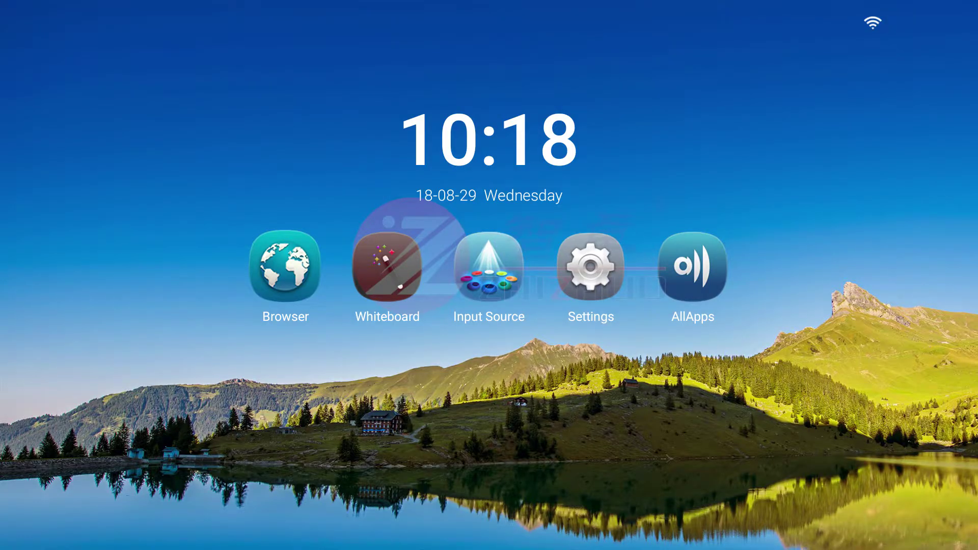
- Check volume and brightness, both at 84, then take a screenshot of the home screen
drag(466, 540, 467, 483)
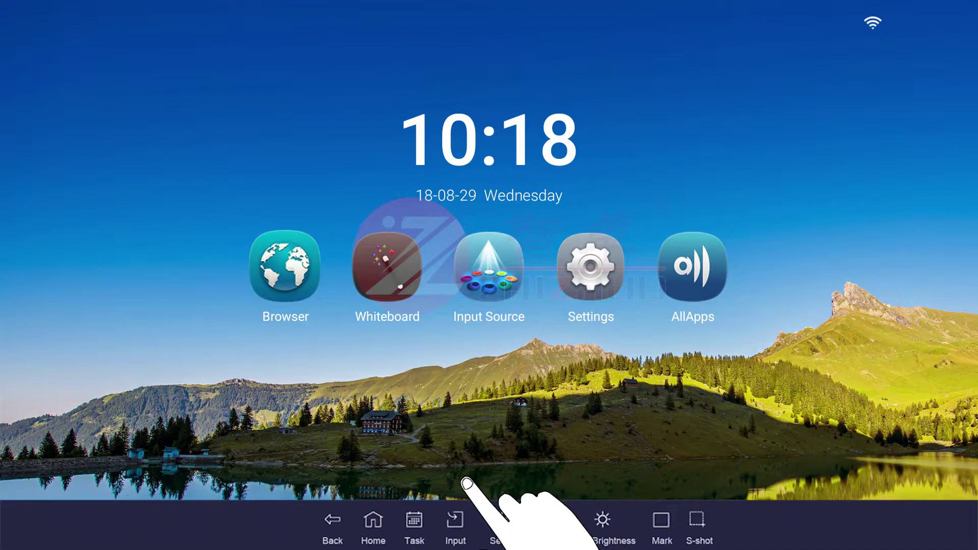
click(548, 521)
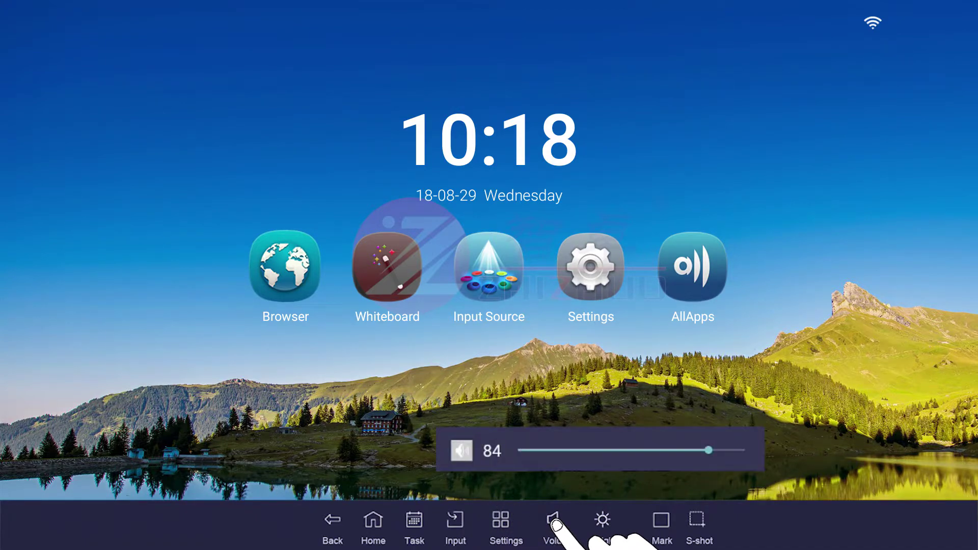
click(603, 522)
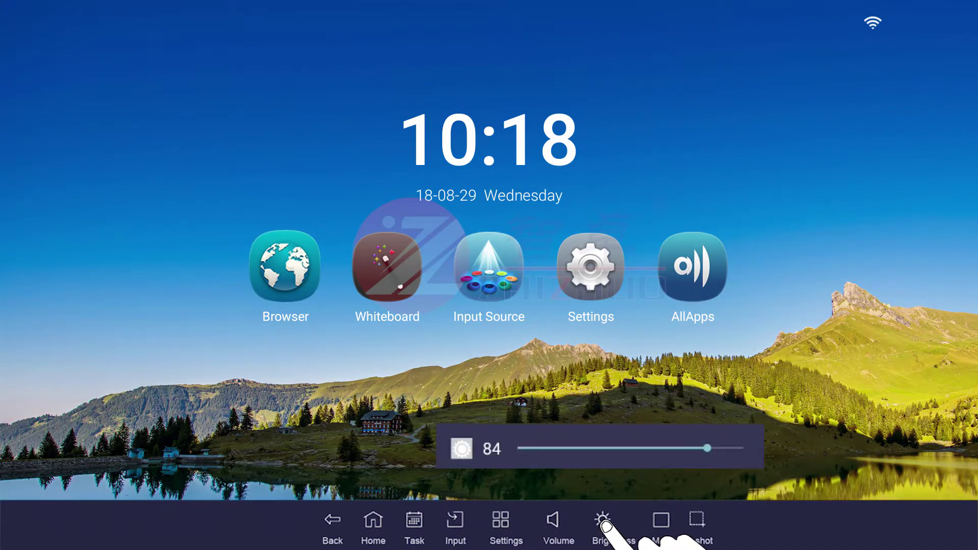
click(696, 521)
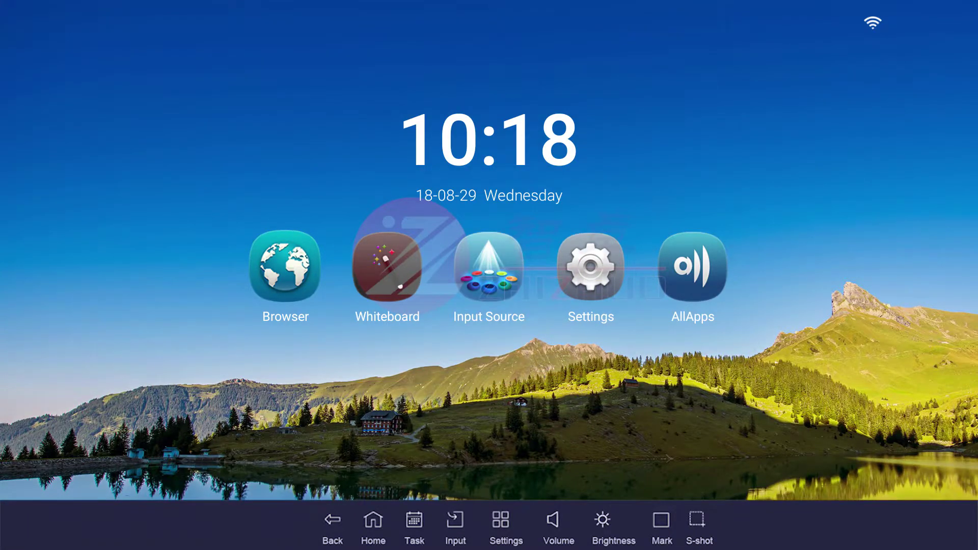
- Set the system language in Settings to English (Australia)
click(505, 530)
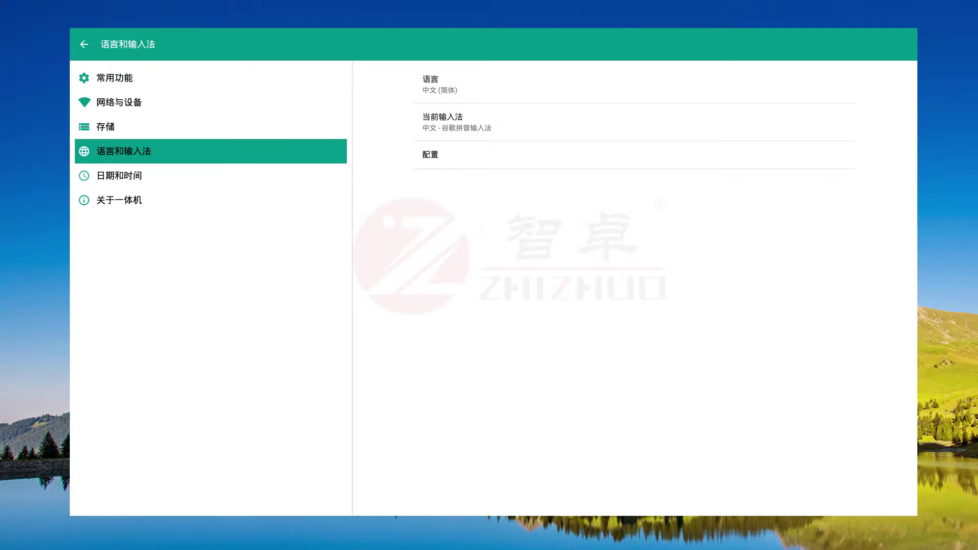
click(455, 90)
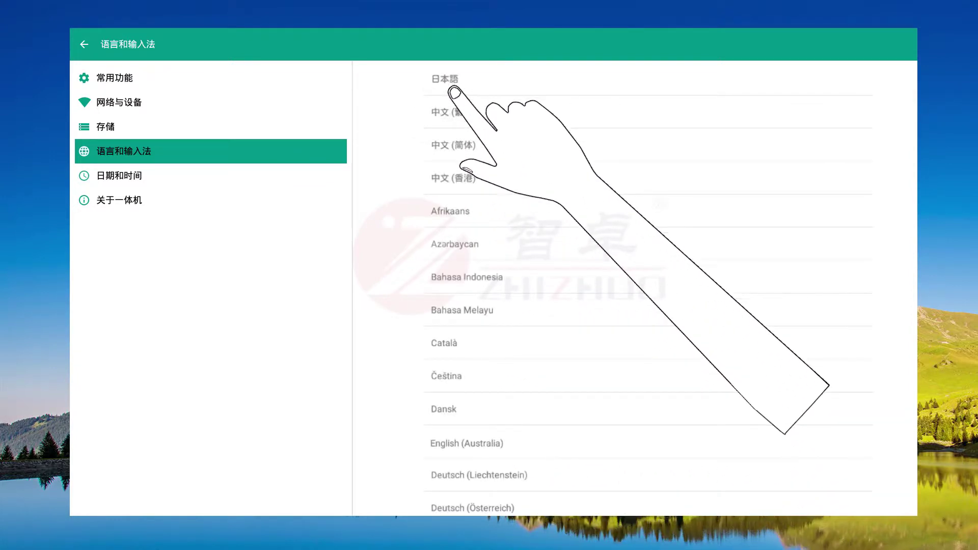
click(471, 442)
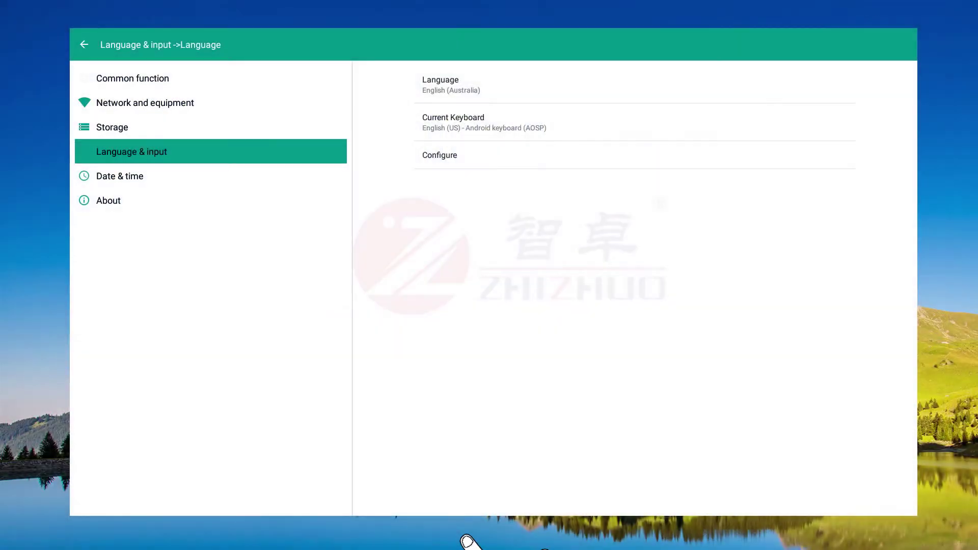
- Start screen annotation and circle Date & time and About with a yellow pen
drag(465, 541, 490, 488)
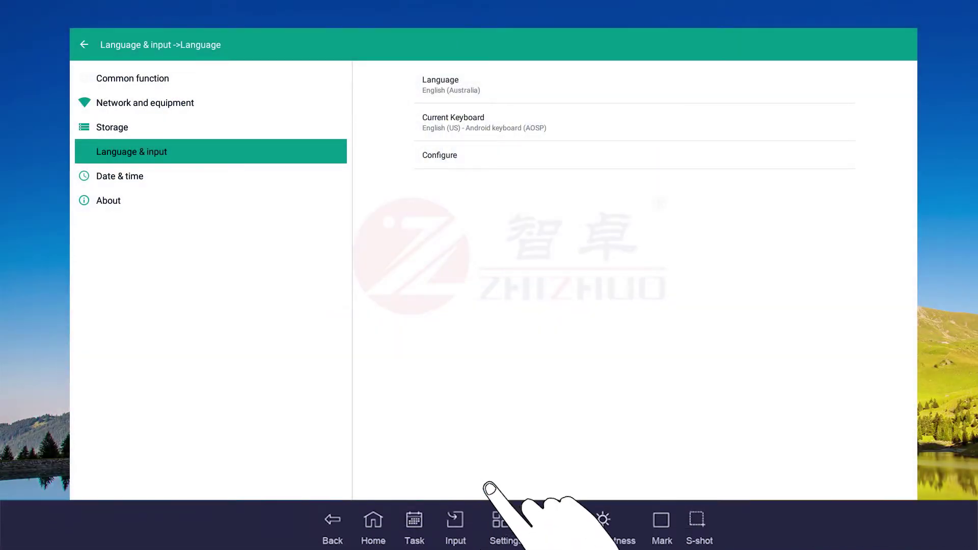
click(662, 525)
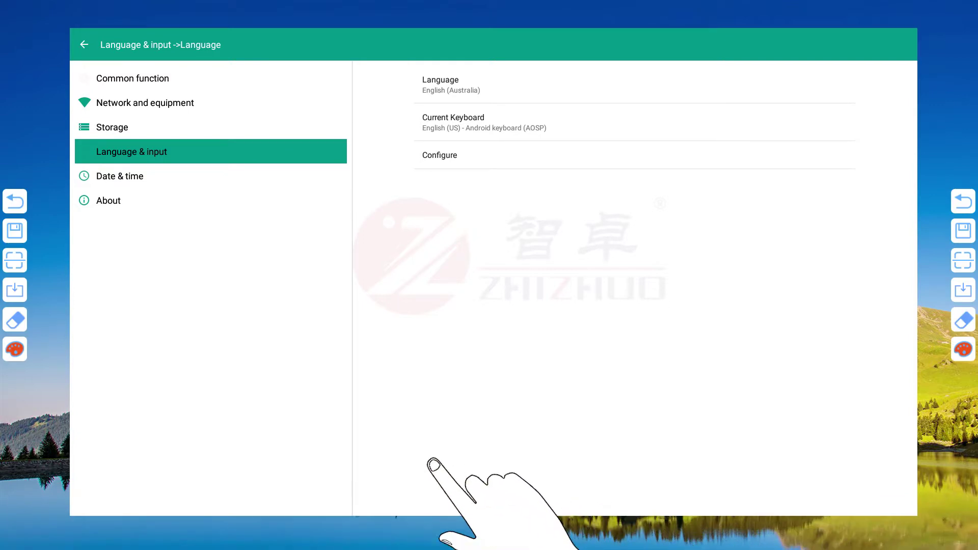
click(15, 349)
click(22, 401)
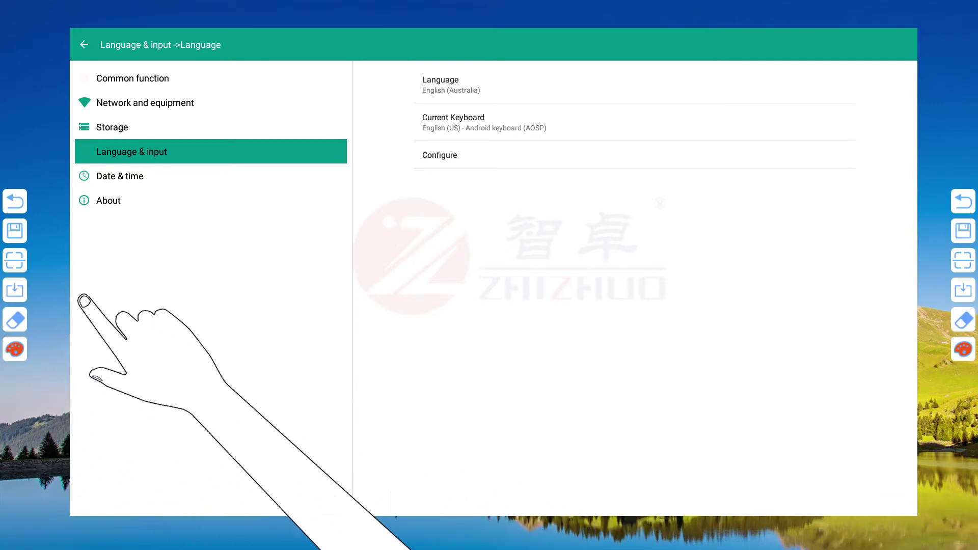
mouse_move(117, 145)
mouse_down()
mouse_move(84, 201)
mouse_move(196, 174)
mouse_move(107, 131)
mouse_up()
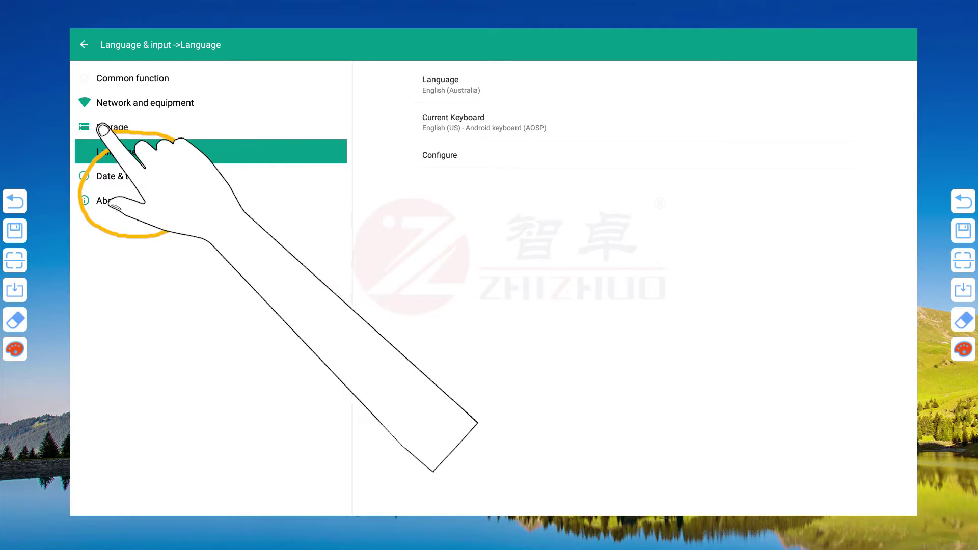
- Erase the bottom of the yellow loop and save the annotation as a PDF
click(18, 322)
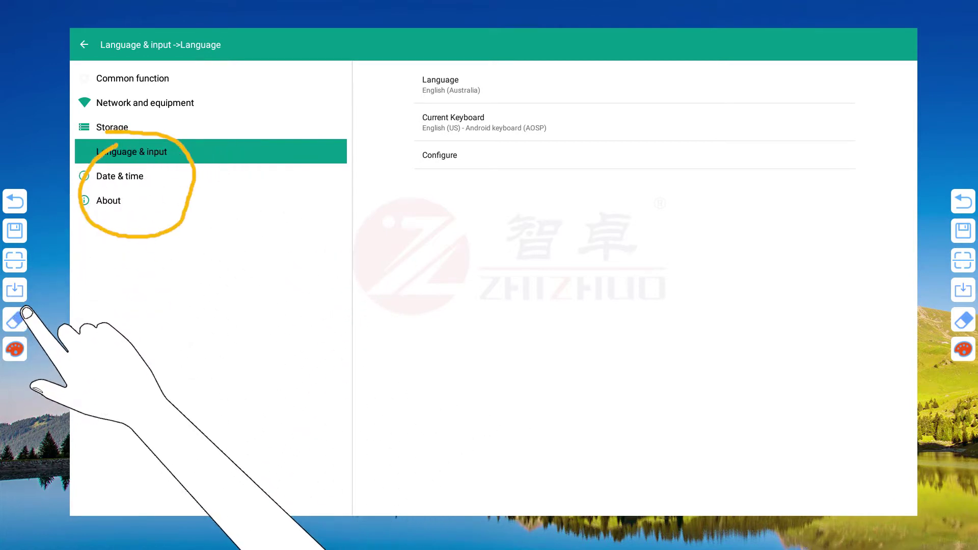
drag(117, 245, 138, 230)
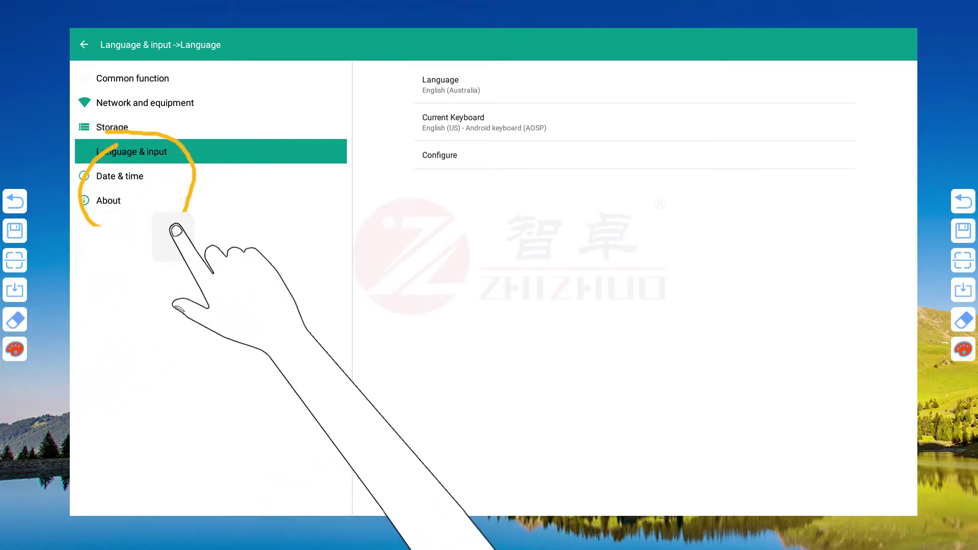
click(17, 231)
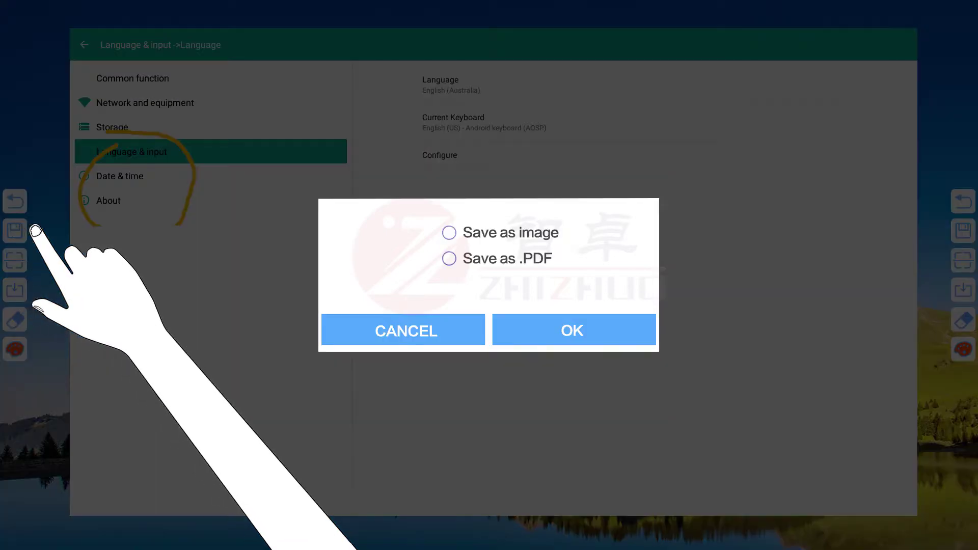
click(459, 233)
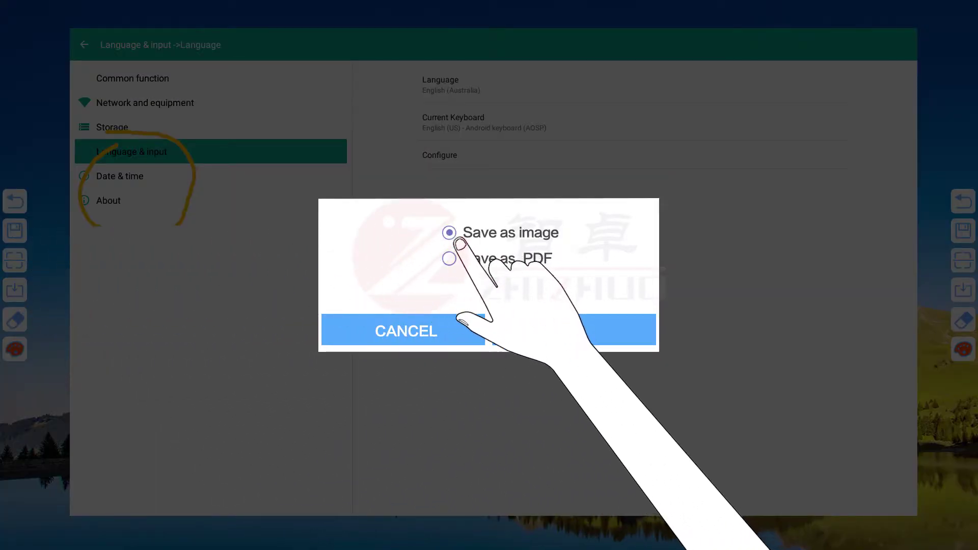
click(451, 259)
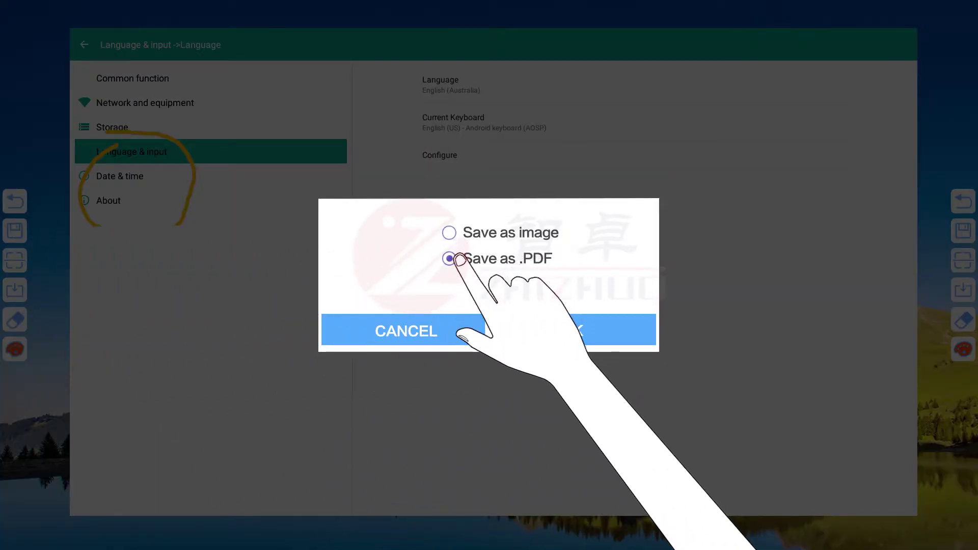
click(580, 333)
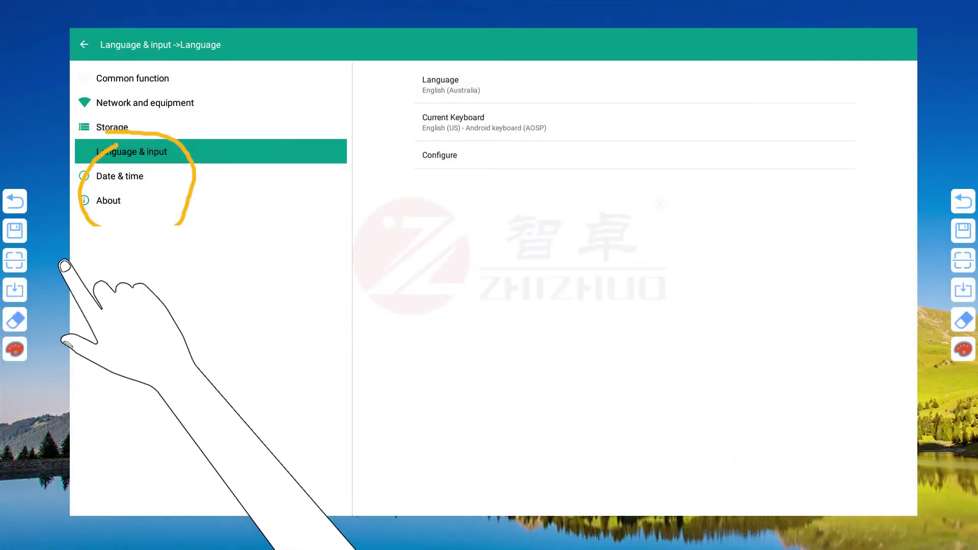
- Display the annotation's QR code, then dismiss it
click(15, 260)
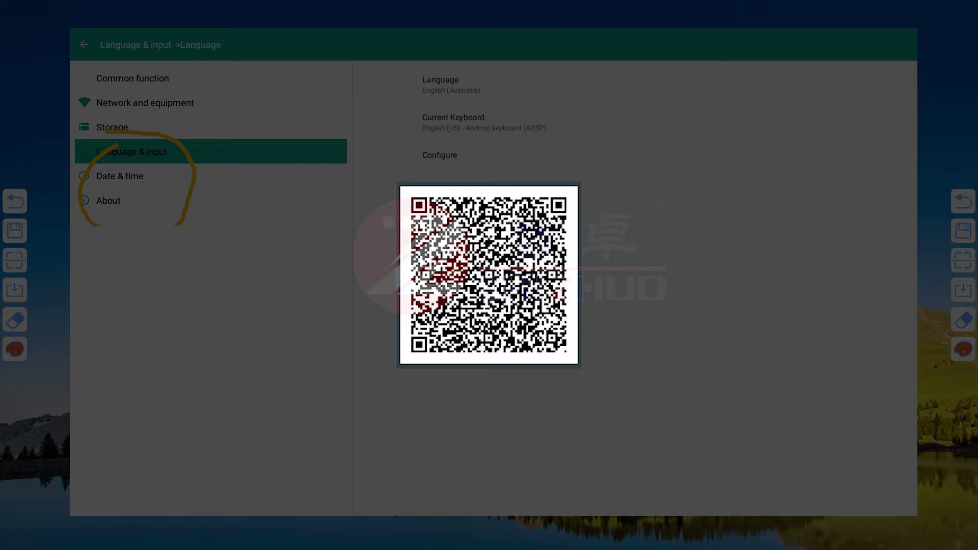
click(321, 548)
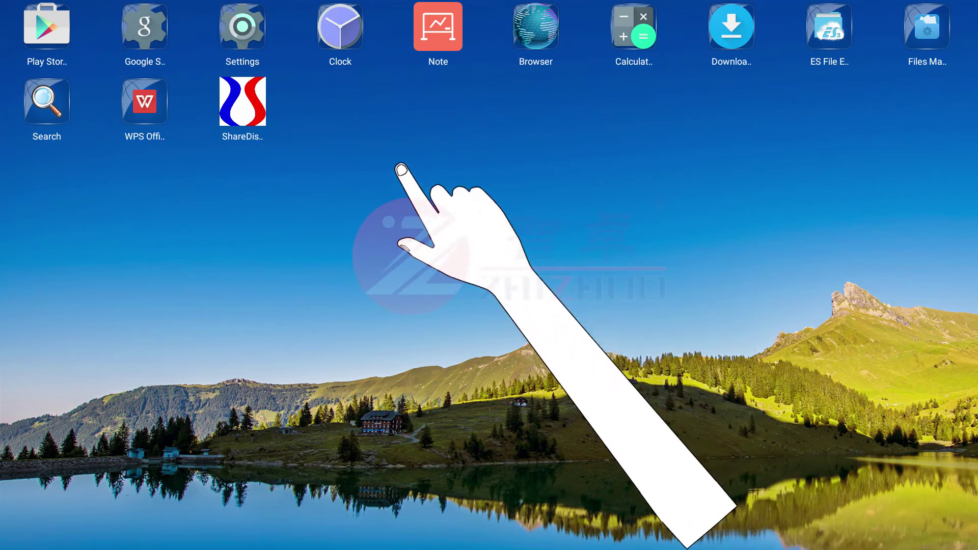
- Launch the ShareDis app to view the cellphone mirroring guide
click(247, 115)
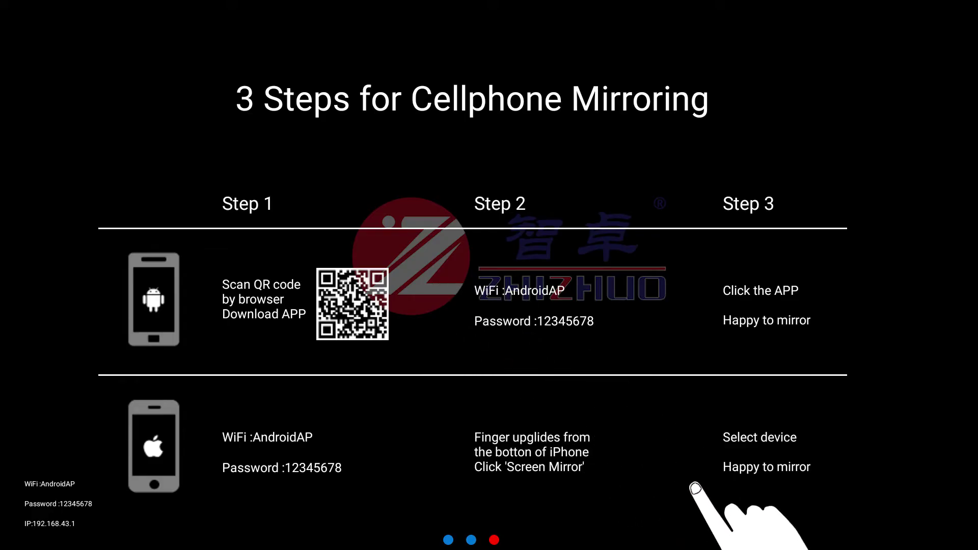